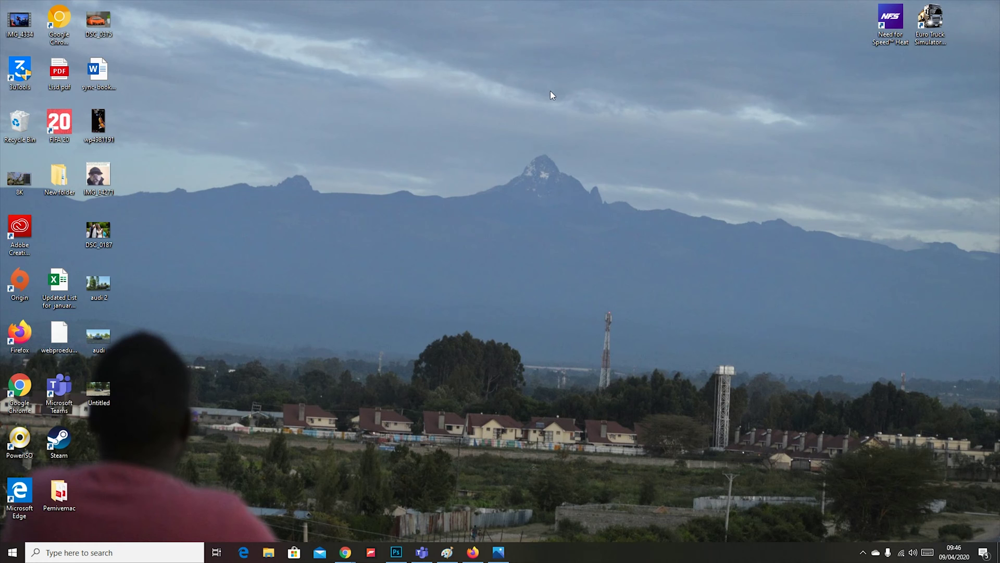
- Open audi.png in Photos through the file's Open with menu
click(96, 343)
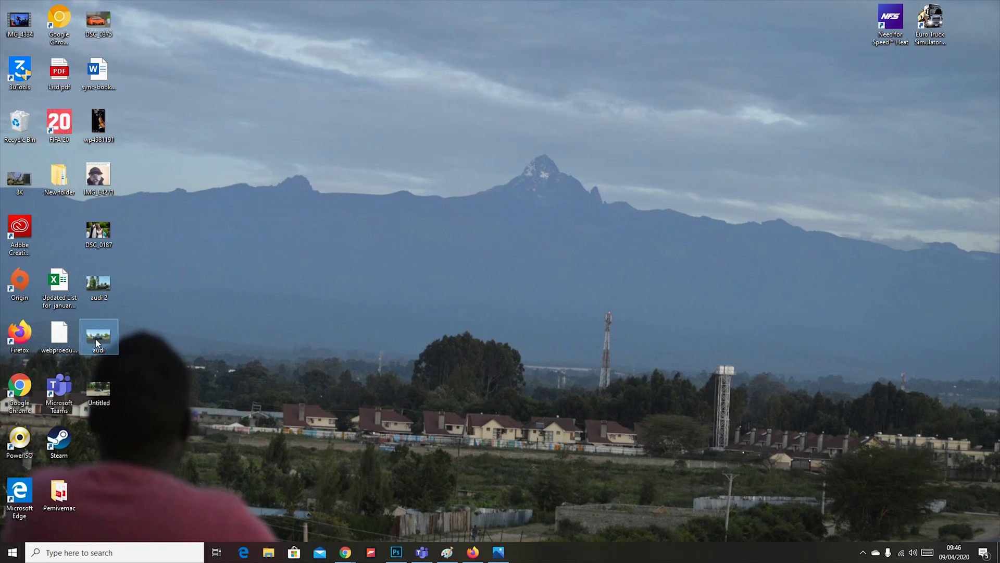
double_click(97, 342)
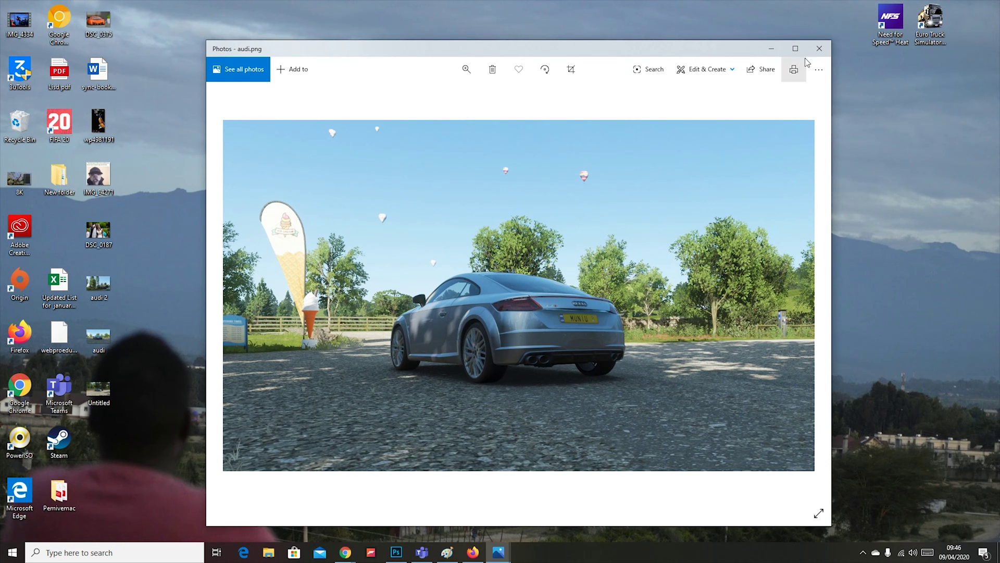
click(818, 49)
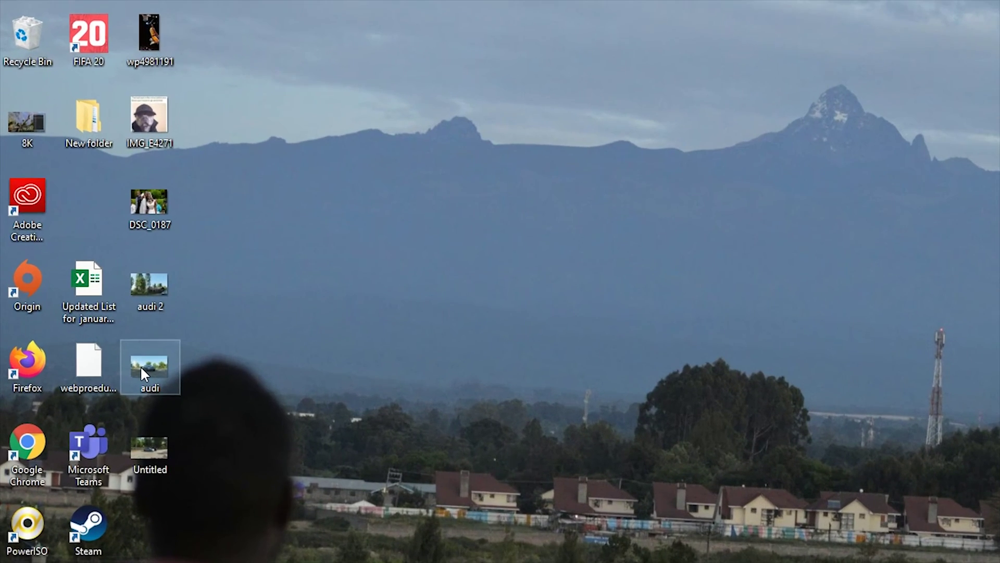
right_click(93, 336)
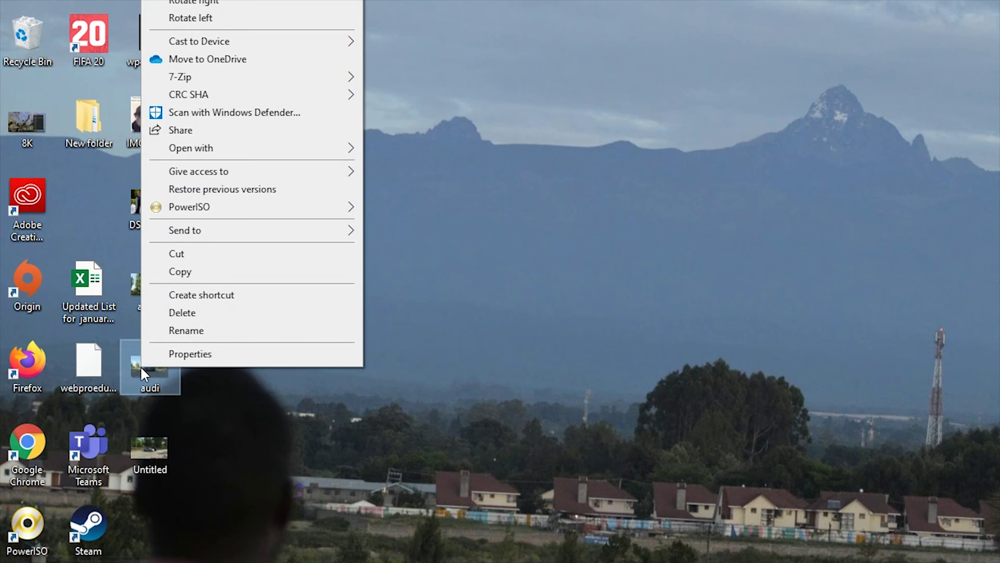
mouse_move(330, 150)
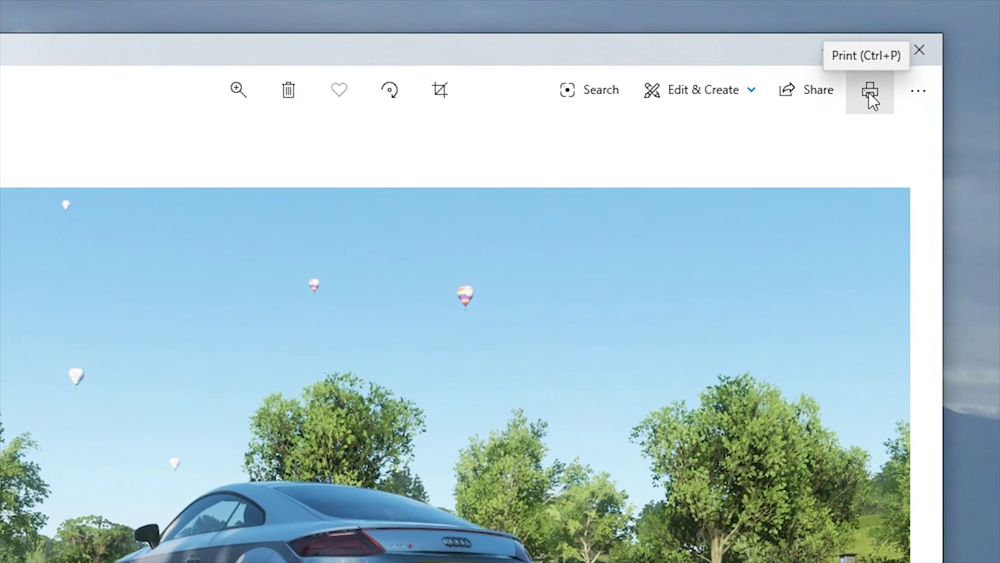
- Print audi.png as Portrait, A4, Full page, with Uniform margins and Fill page
click(867, 91)
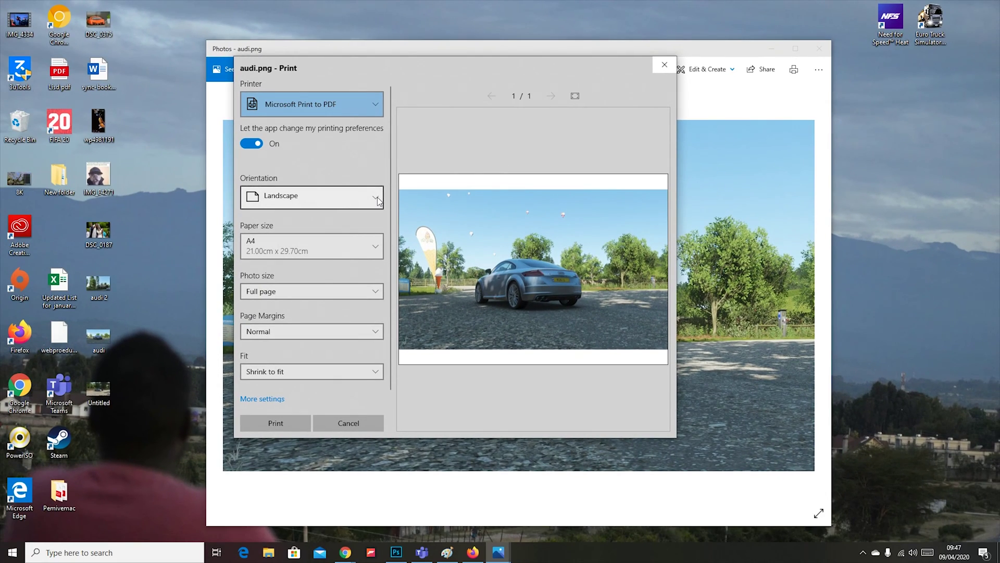
click(377, 198)
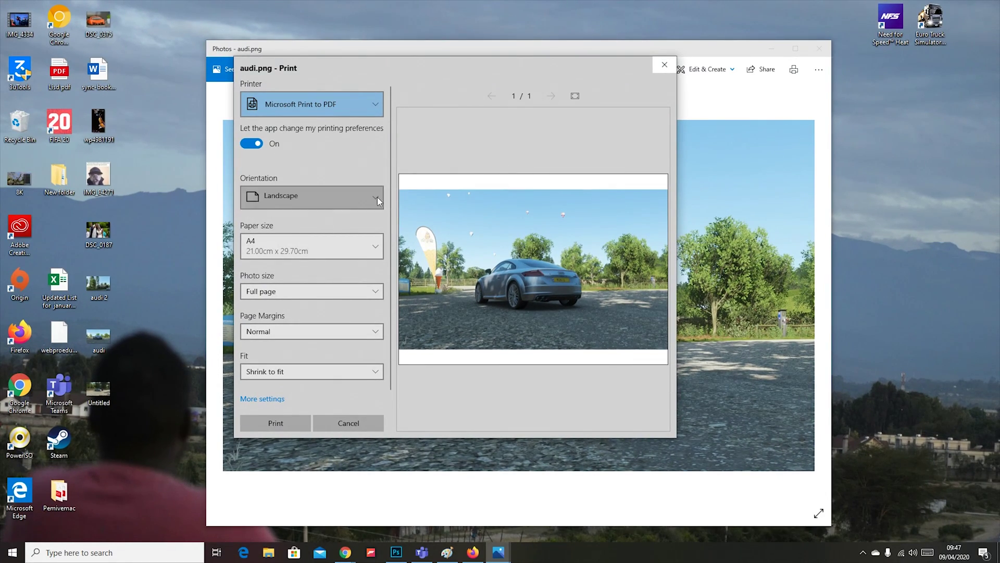
click(344, 221)
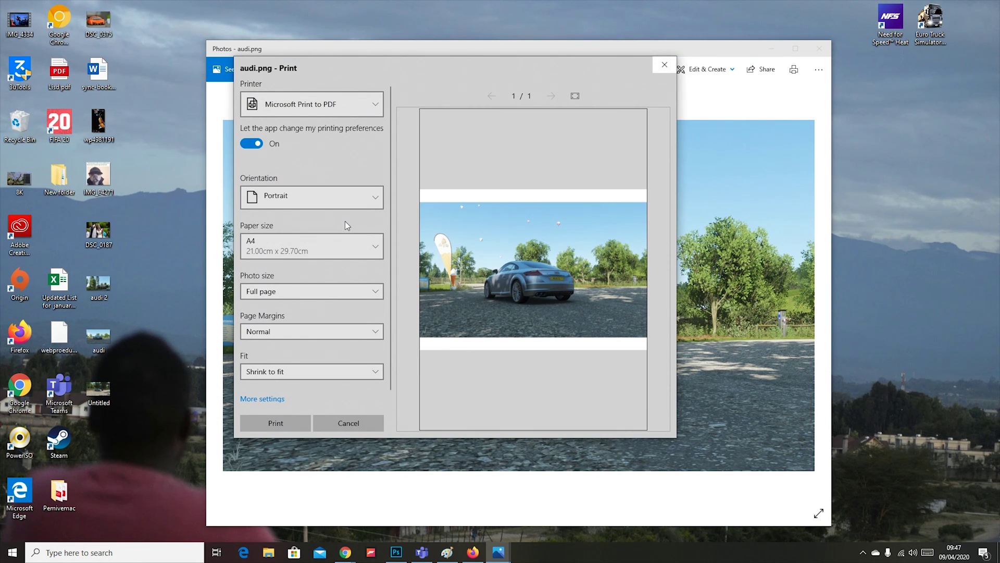
click(376, 245)
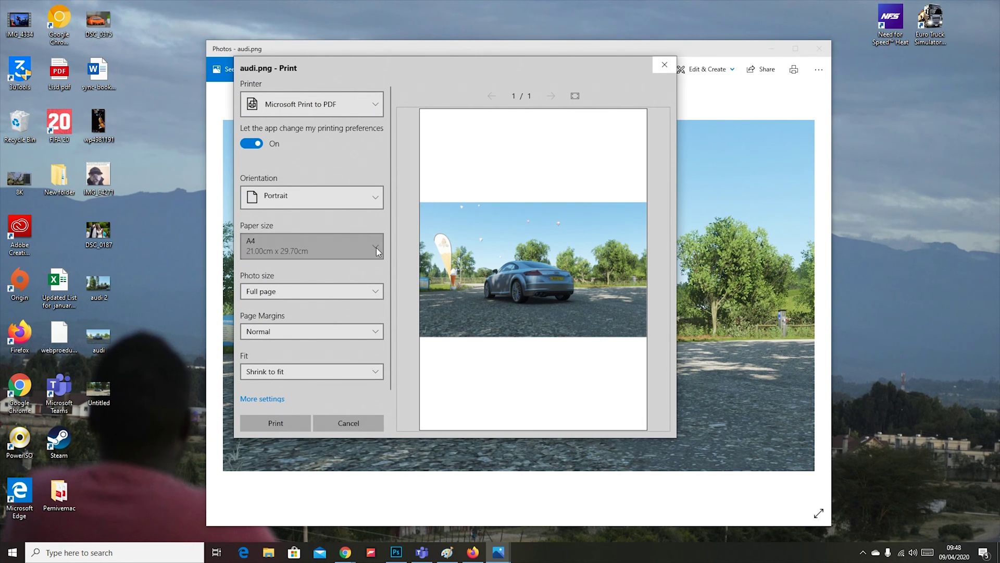
click(392, 248)
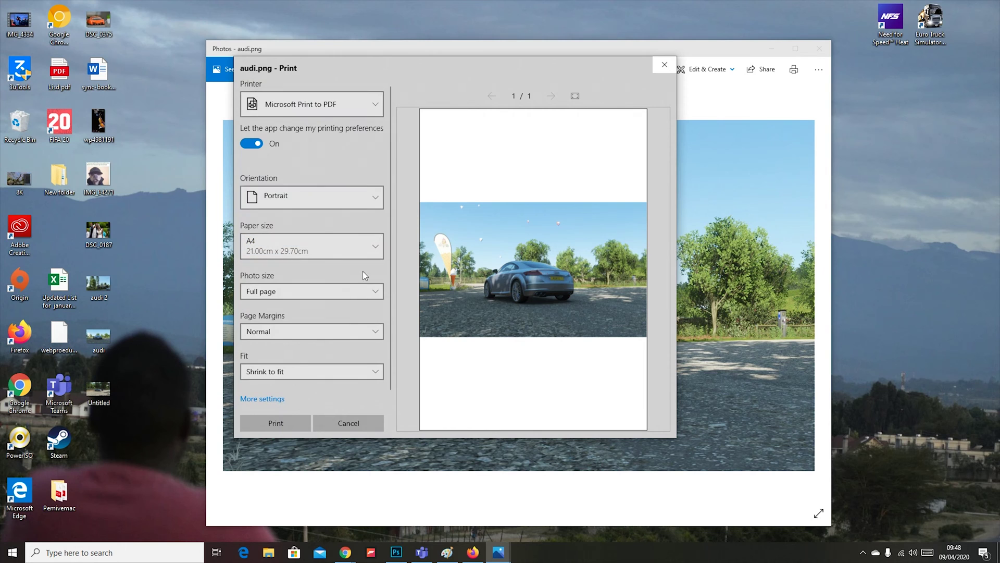
click(381, 295)
click(376, 291)
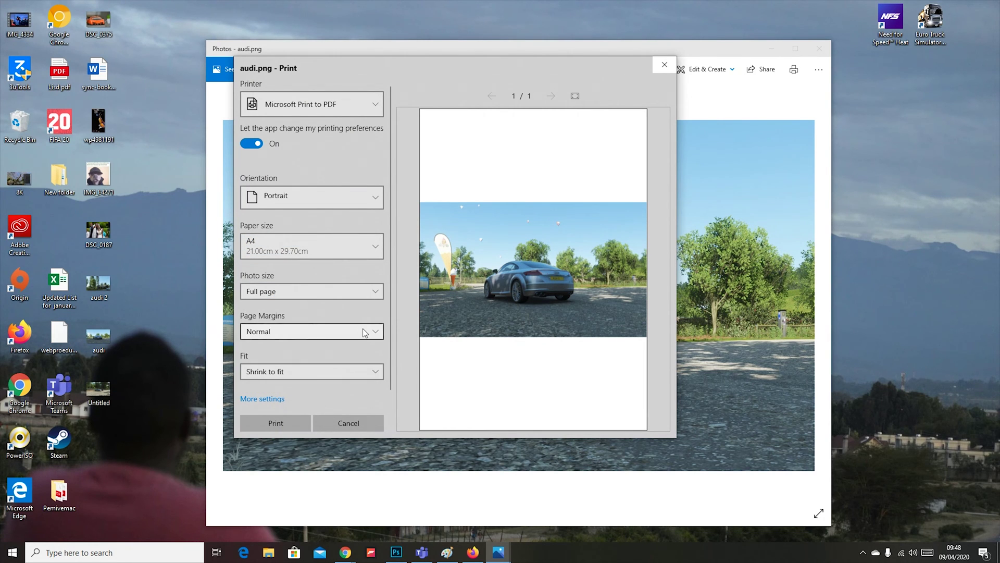
click(364, 332)
click(358, 347)
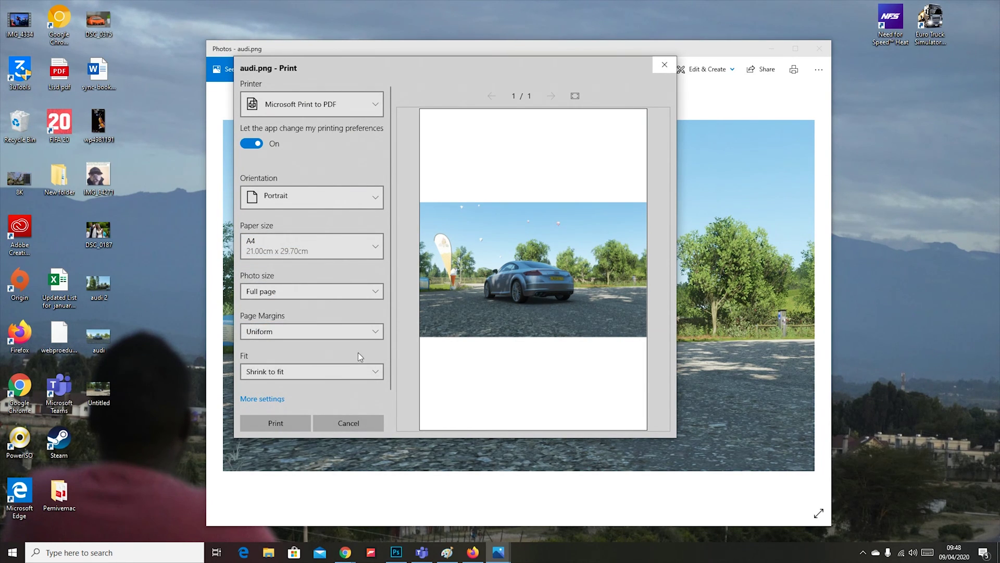
click(358, 373)
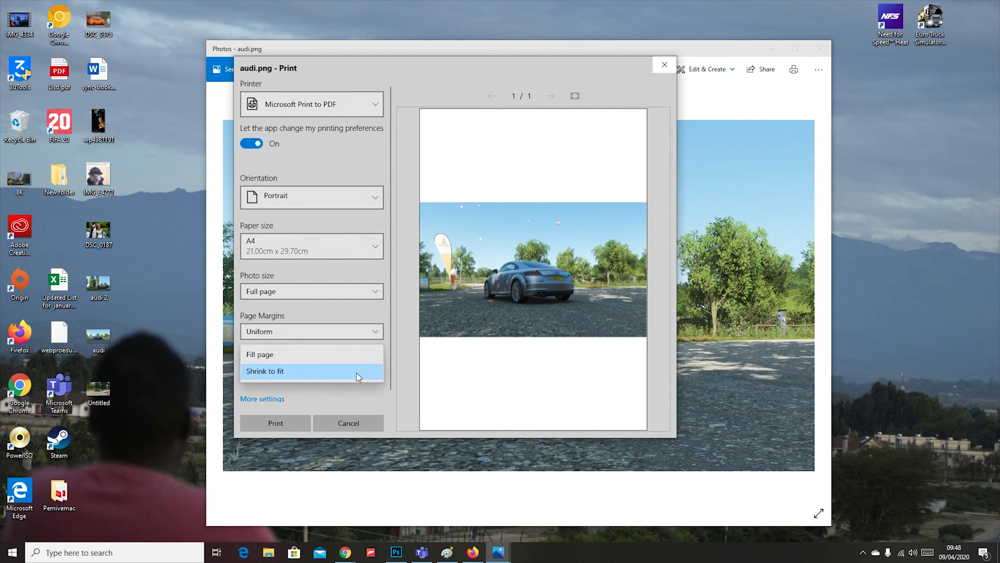
click(355, 355)
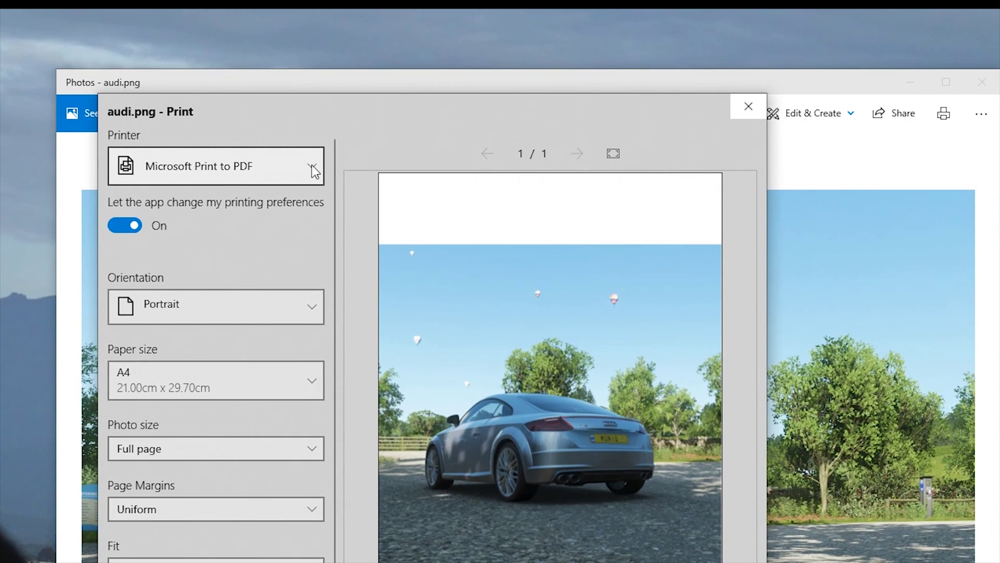
- Print the photo with Microsoft Print to PDF, saving it as 'My audi' on the Desktop
click(312, 169)
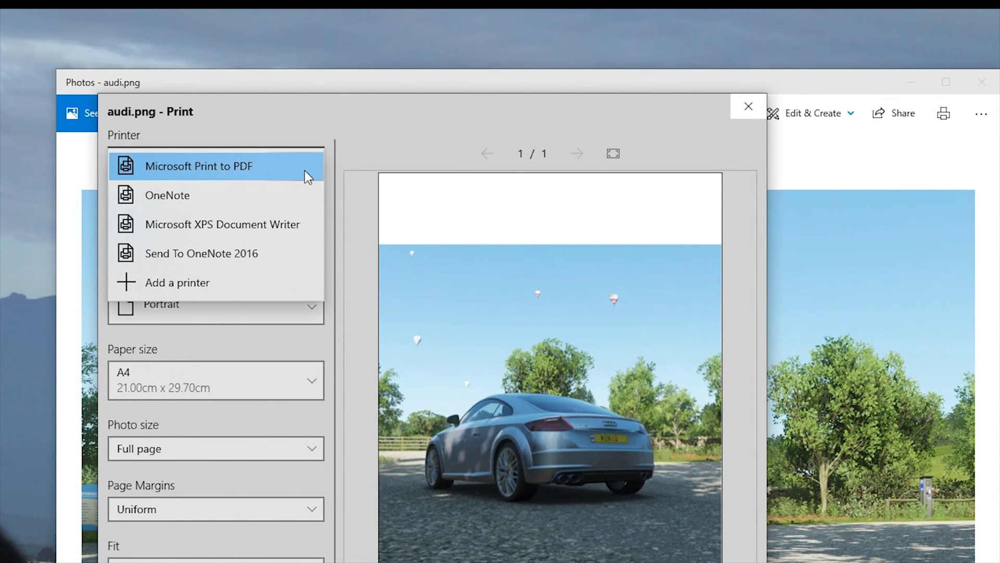
click(277, 169)
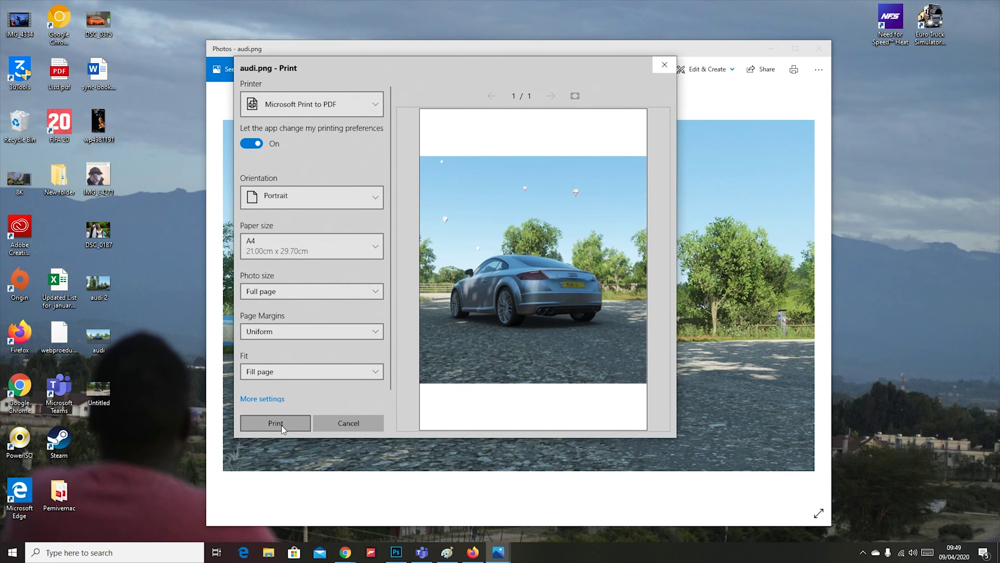
click(282, 425)
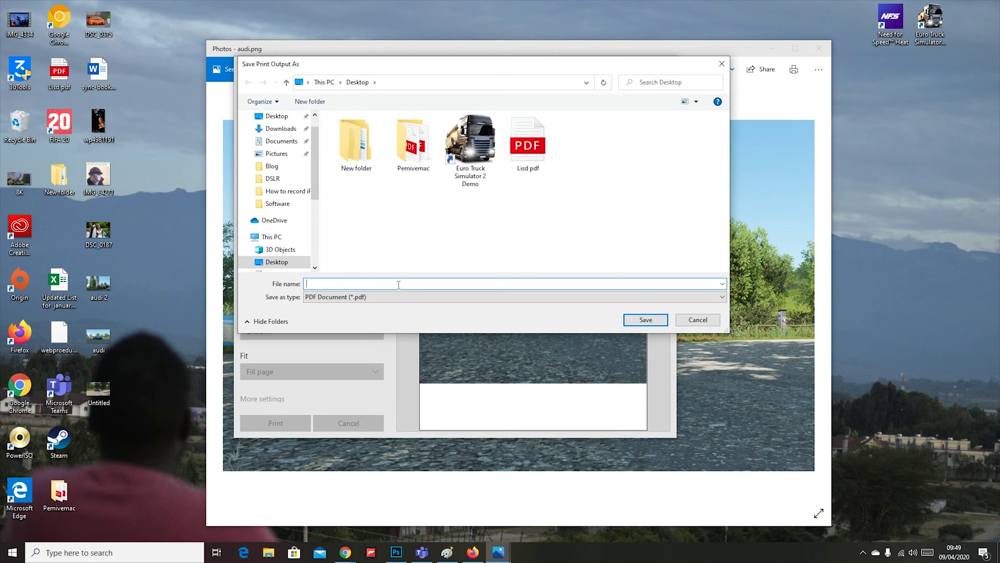
text(My audi)
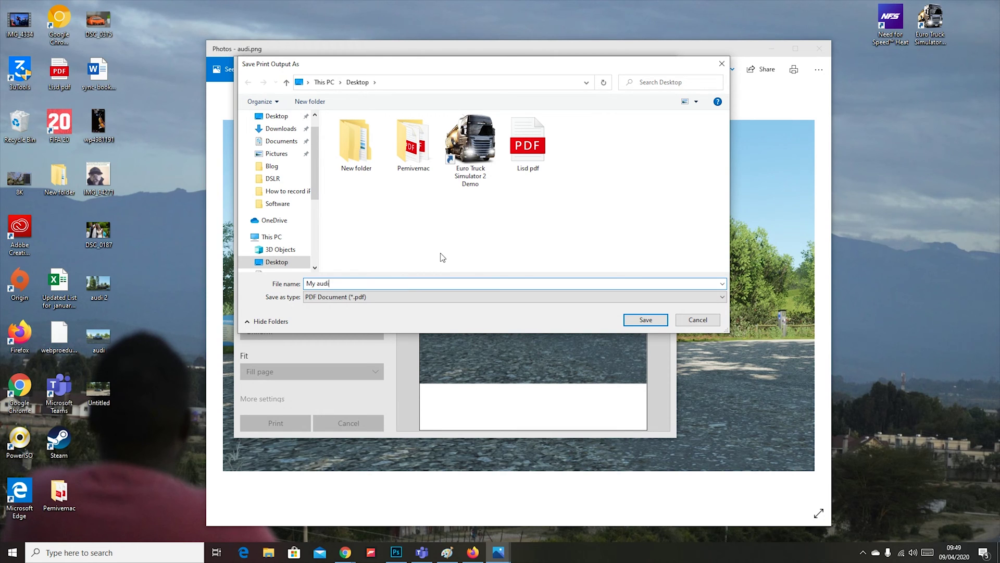
click(646, 320)
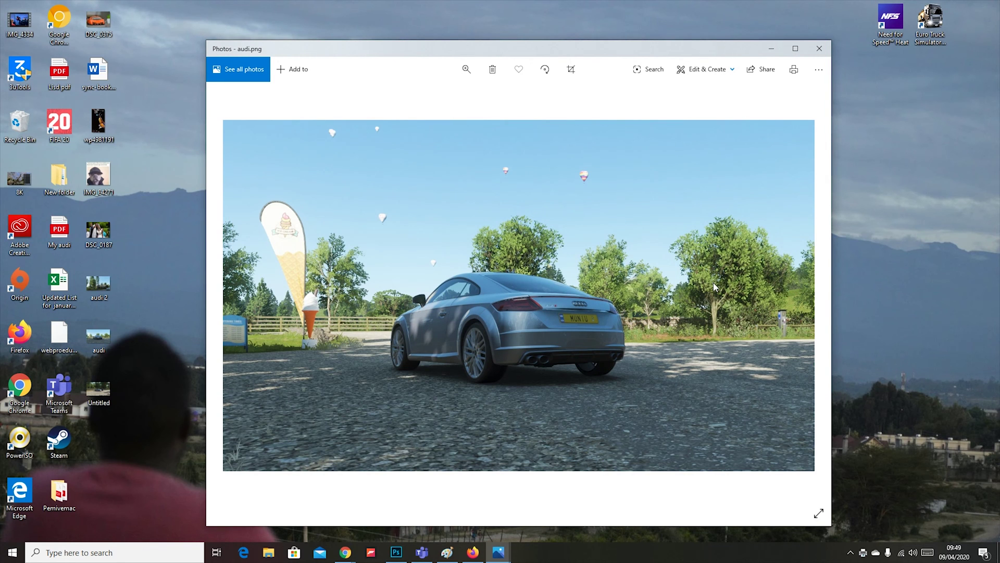
- Move My audi.pdf to the desktop centre, view its single page in Edge, then close Edge
click(773, 48)
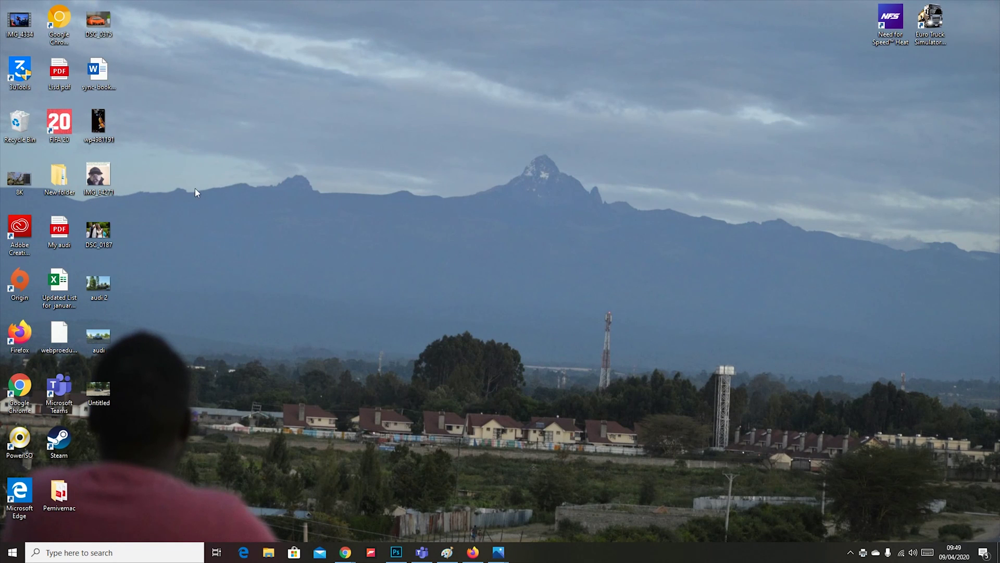
drag(69, 228, 425, 230)
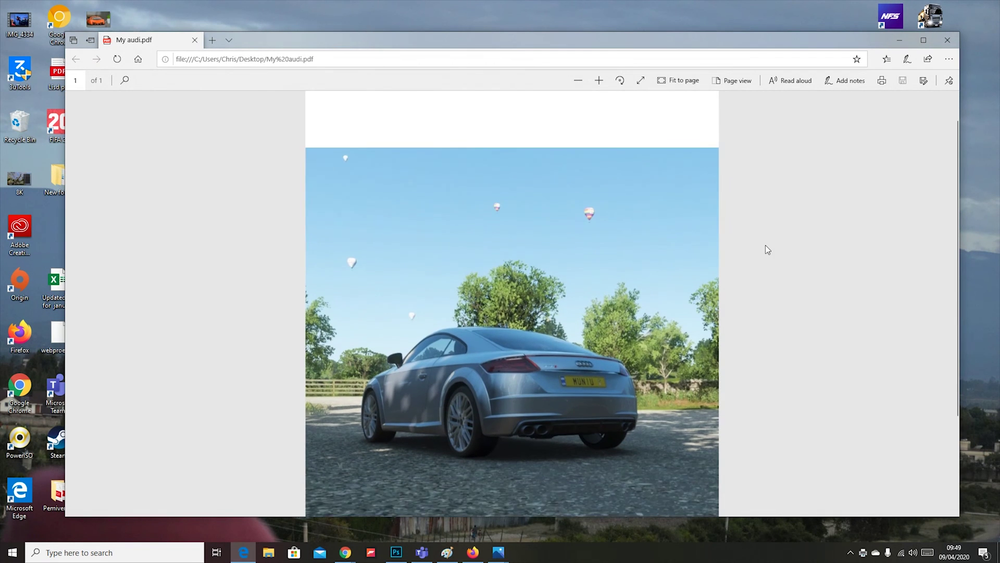
scroll(764, 247, up, 3)
scroll(764, 247, down, 2)
scroll(763, 247, up, 2)
scroll(764, 247, up, 1)
scroll(764, 246, down, 3)
scroll(764, 247, up, 3)
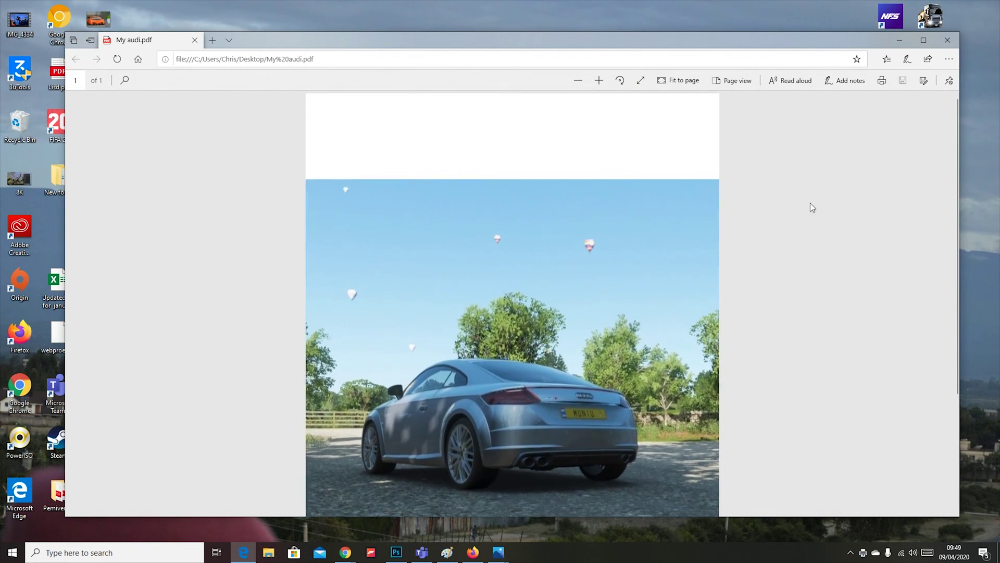
click(947, 40)
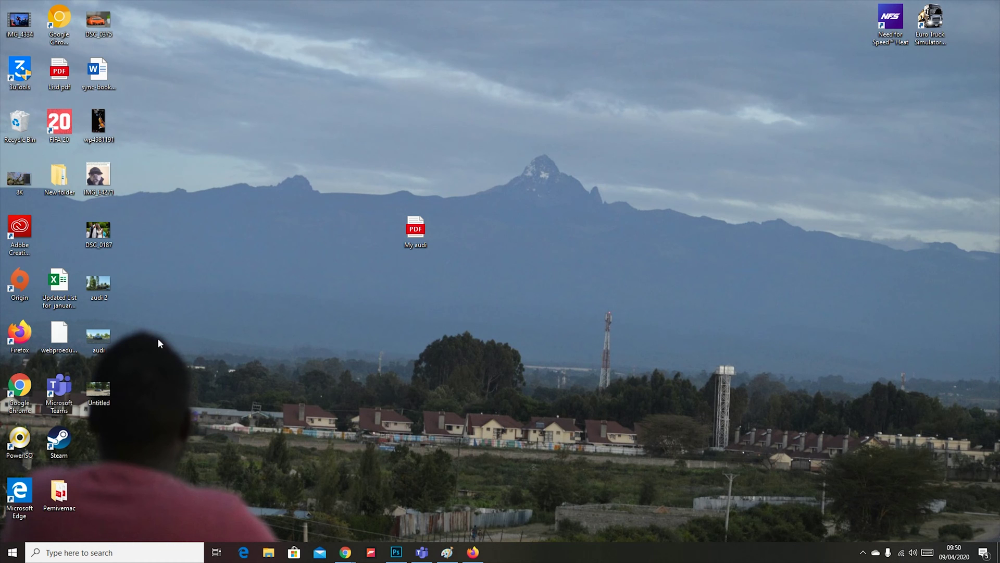
- Search for 'photos', launch the app and scroll through its Collection
click(157, 554)
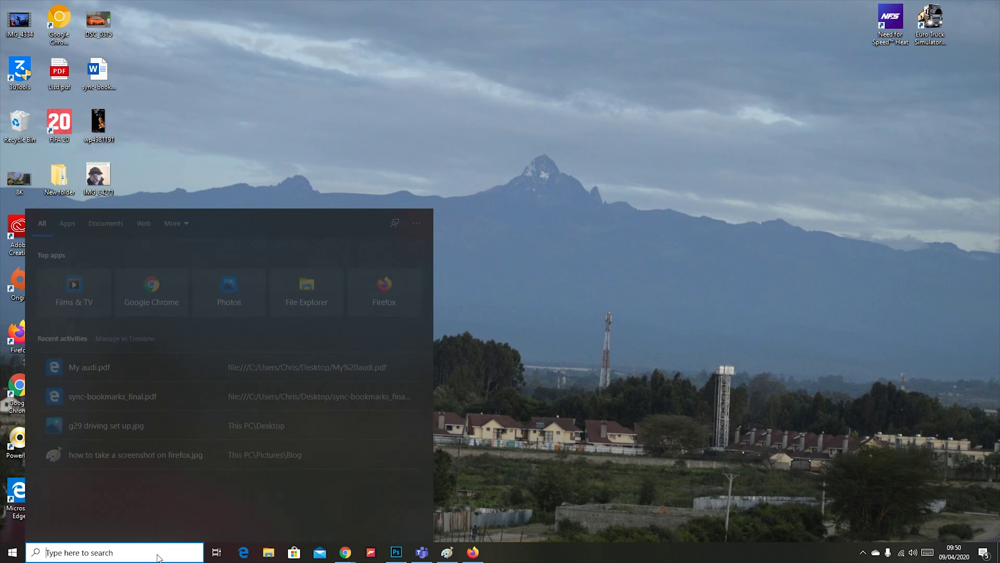
text(photos)
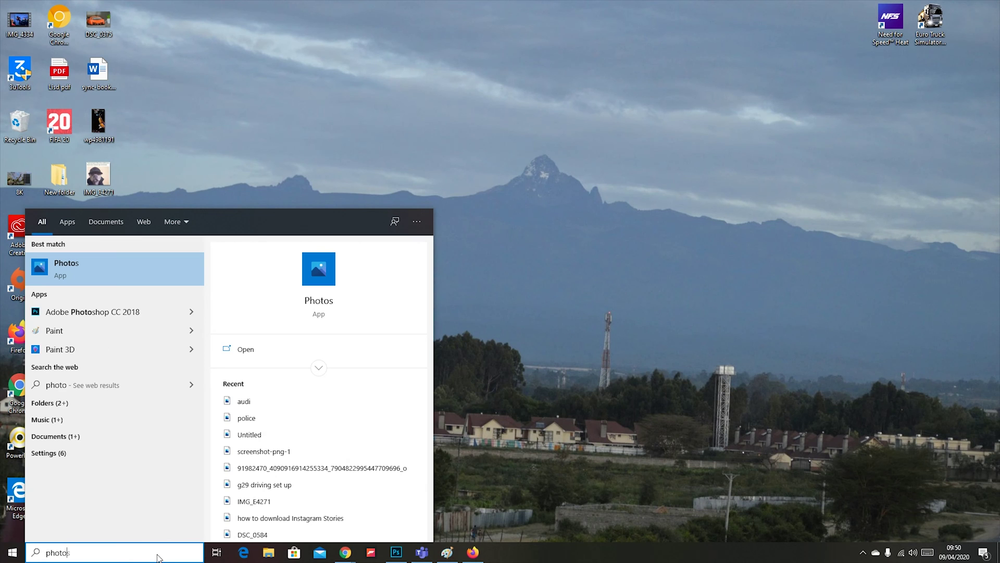
click(98, 272)
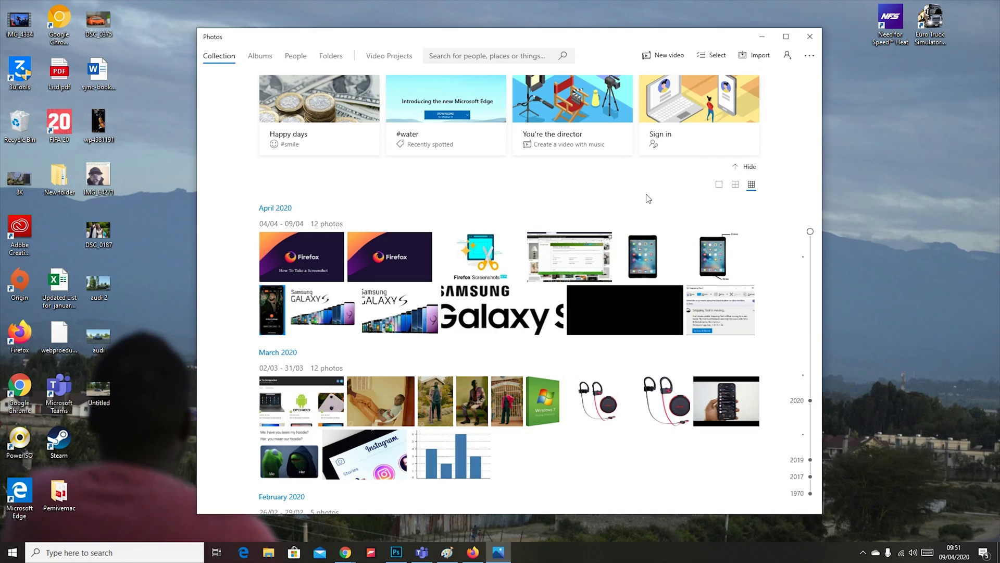
scroll(605, 266, down, 10)
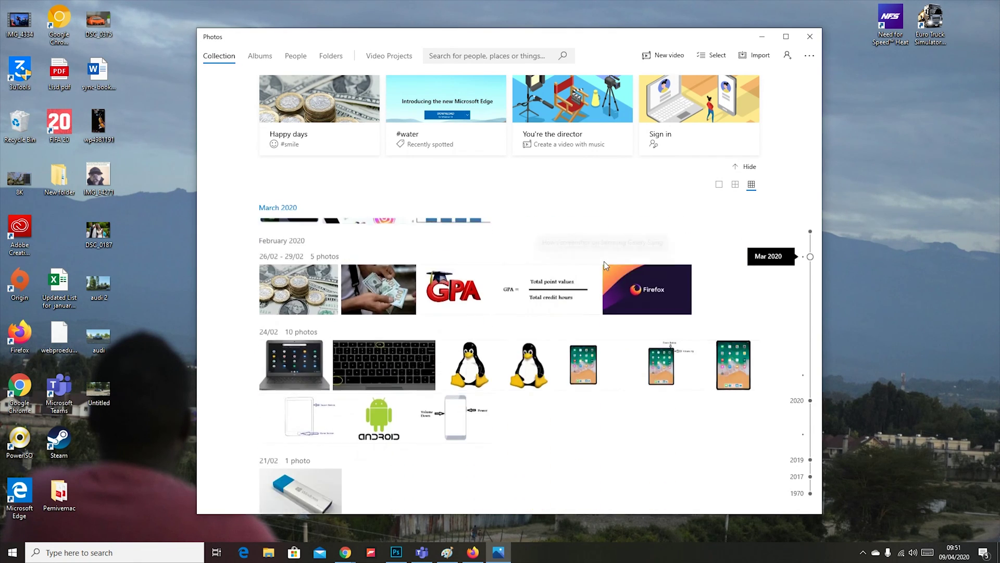
scroll(605, 266, down, 1)
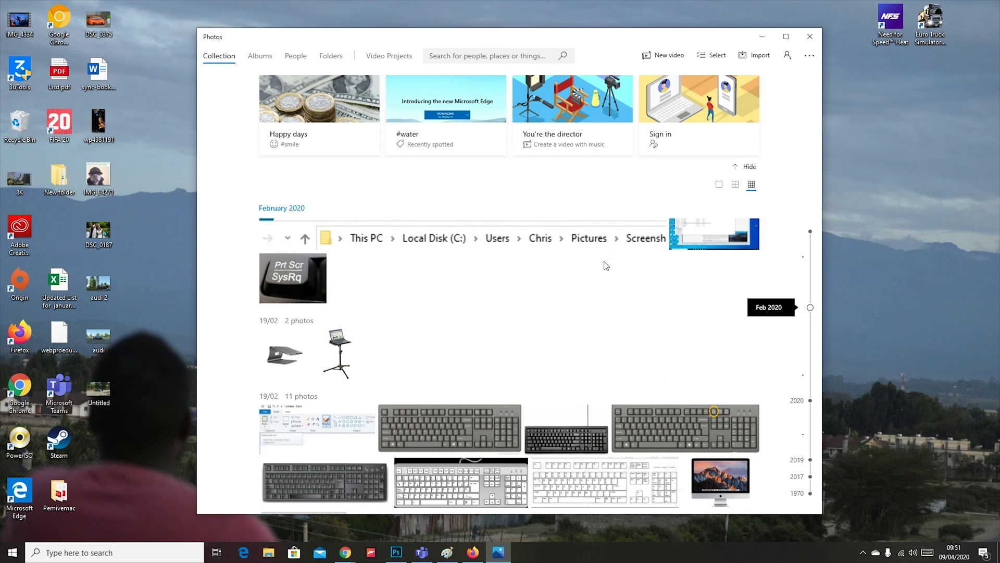
scroll(618, 315, down, 10)
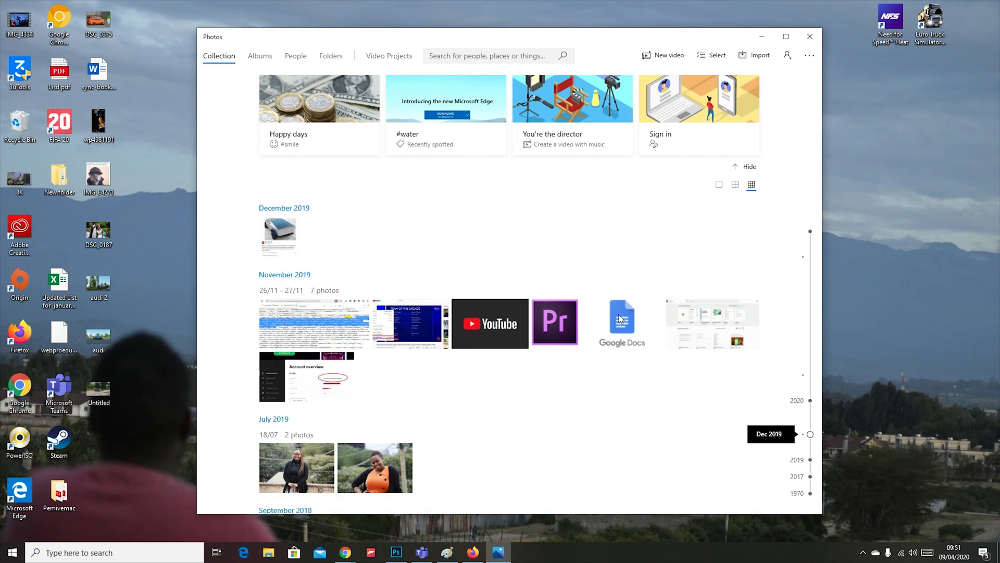
scroll(618, 316, down, 5)
scroll(619, 316, up, 10)
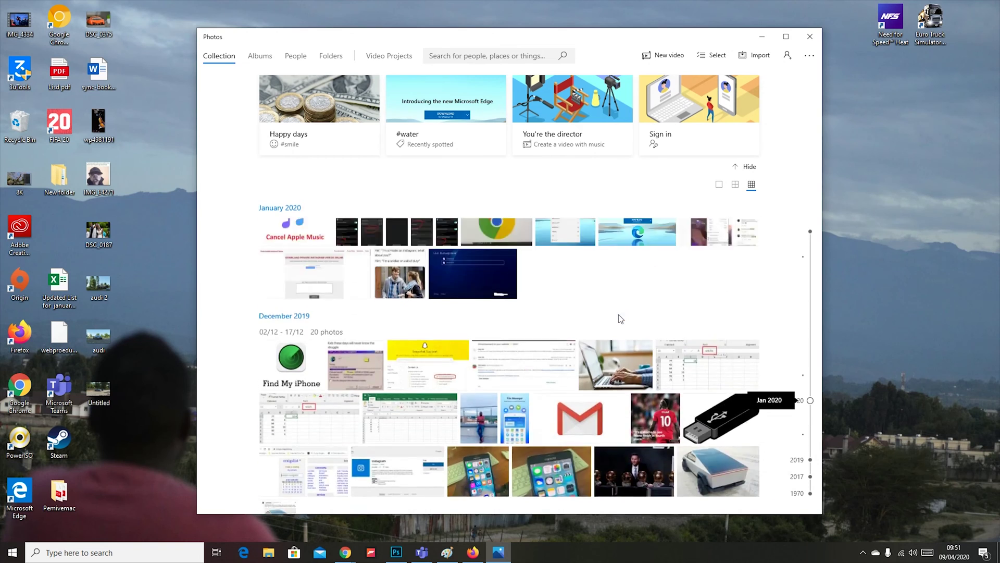
scroll(620, 318, up, 8)
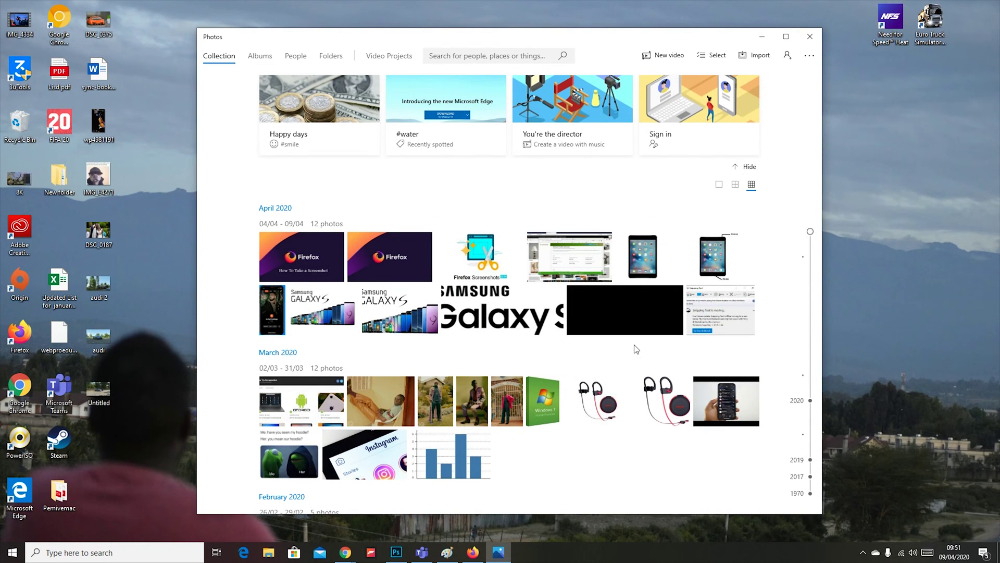
mouse_move(676, 295)
click(754, 55)
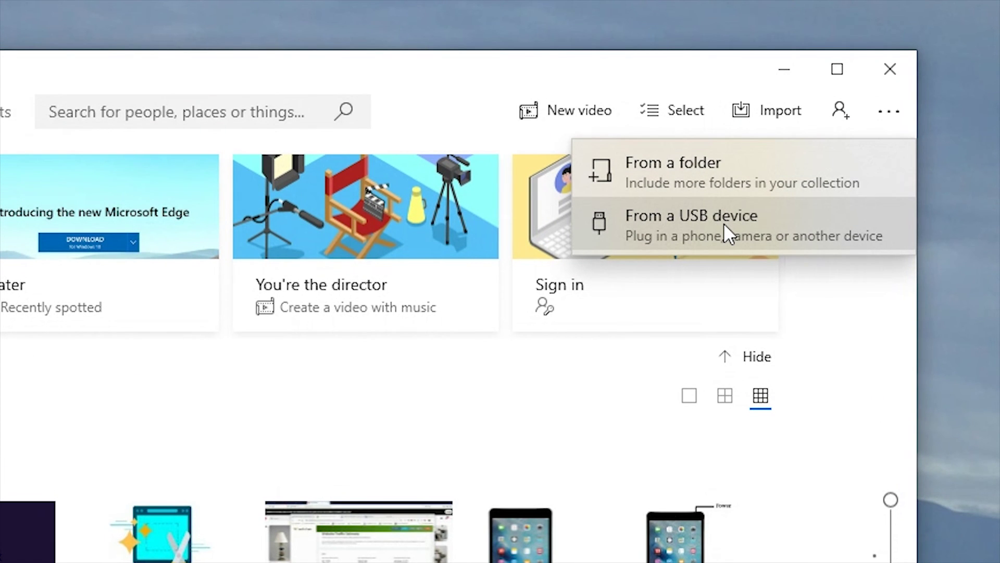
- Import the Edited folder from Nancy and Becky into the Photos collection
click(705, 177)
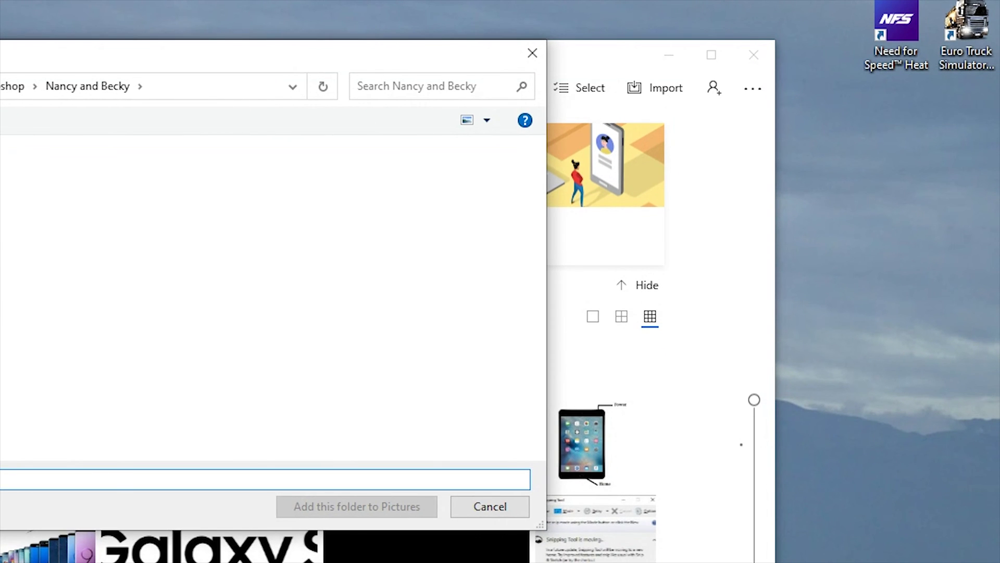
click(61, 94)
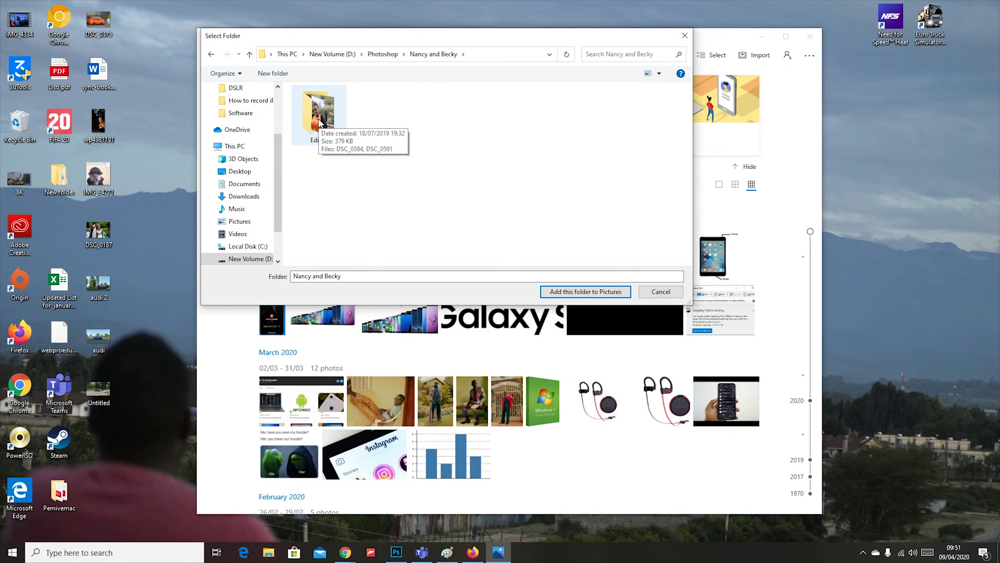
click(320, 123)
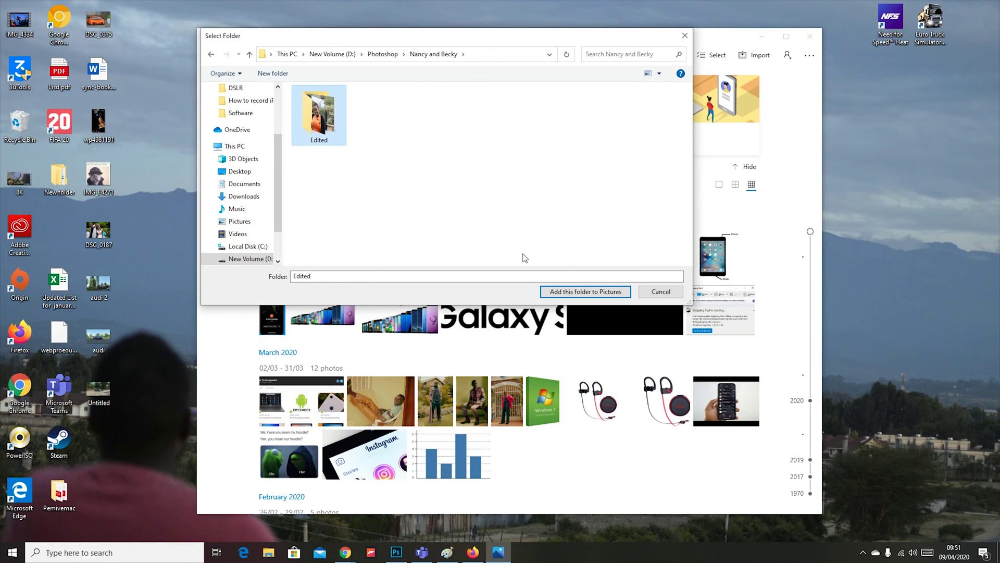
click(589, 292)
scroll(589, 292, down, 10)
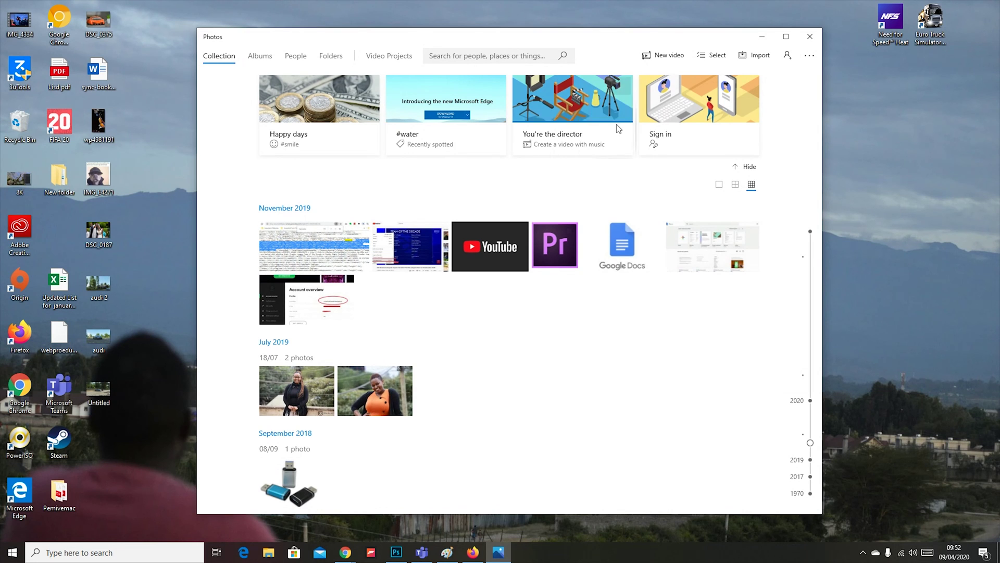
- Select both July 2019 portraits and bring up their print settings
click(703, 58)
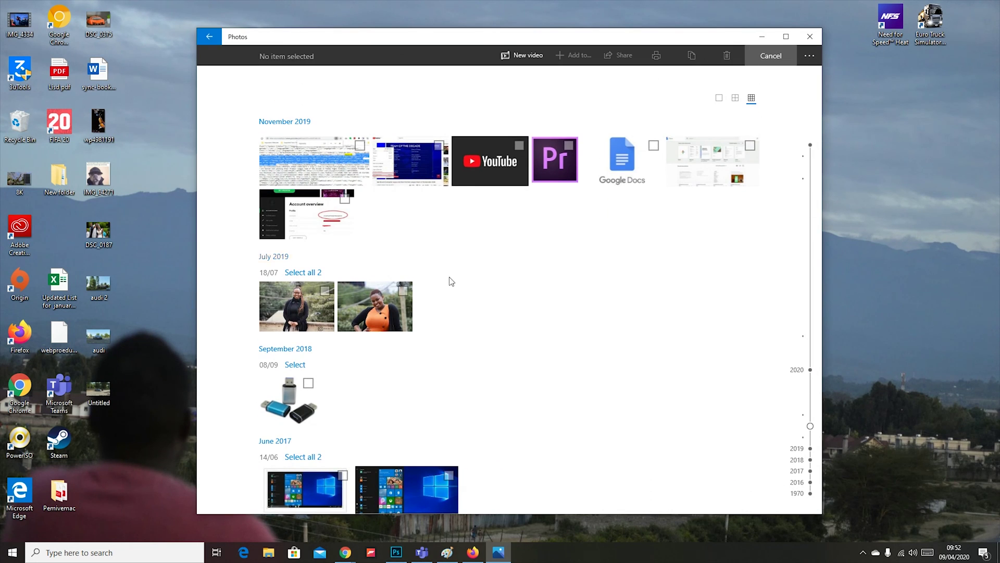
click(325, 291)
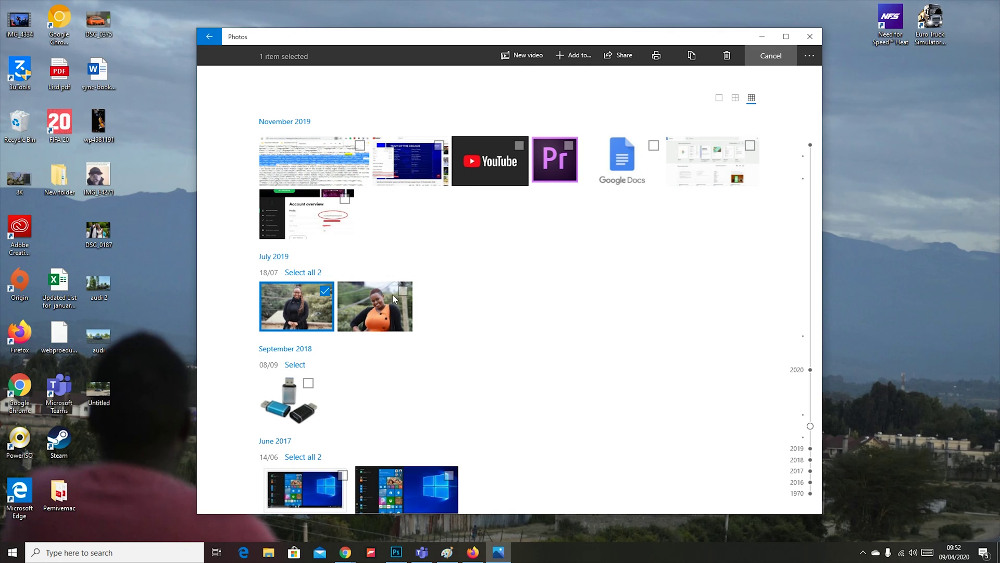
click(400, 291)
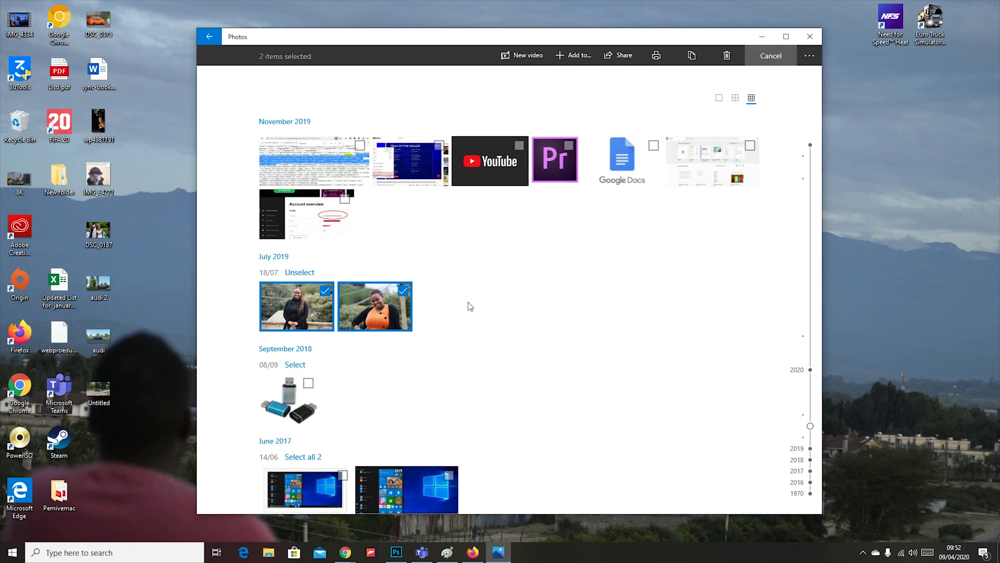
click(657, 57)
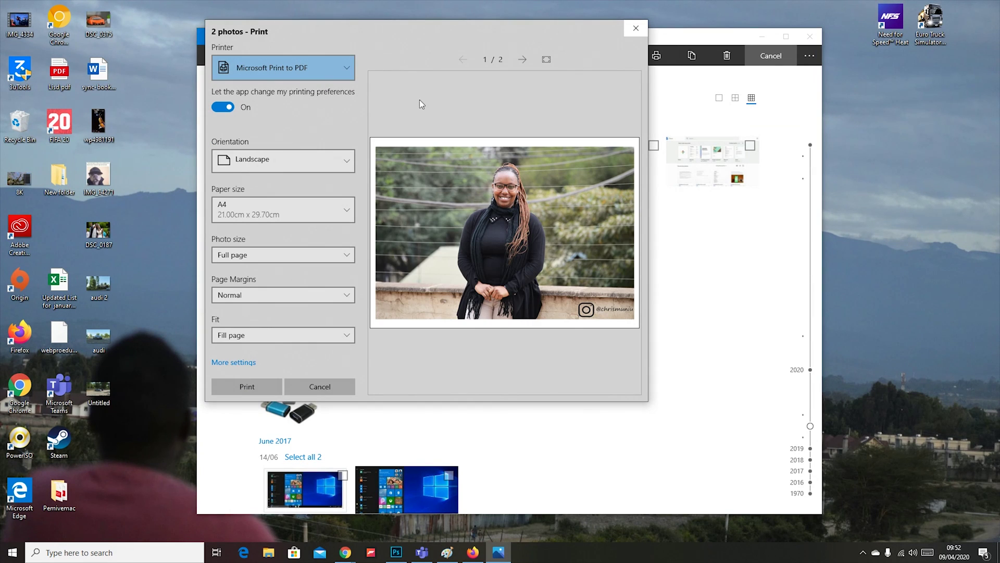
- Switch the two-photo print to Portrait, preview page 2, and start printing
click(347, 161)
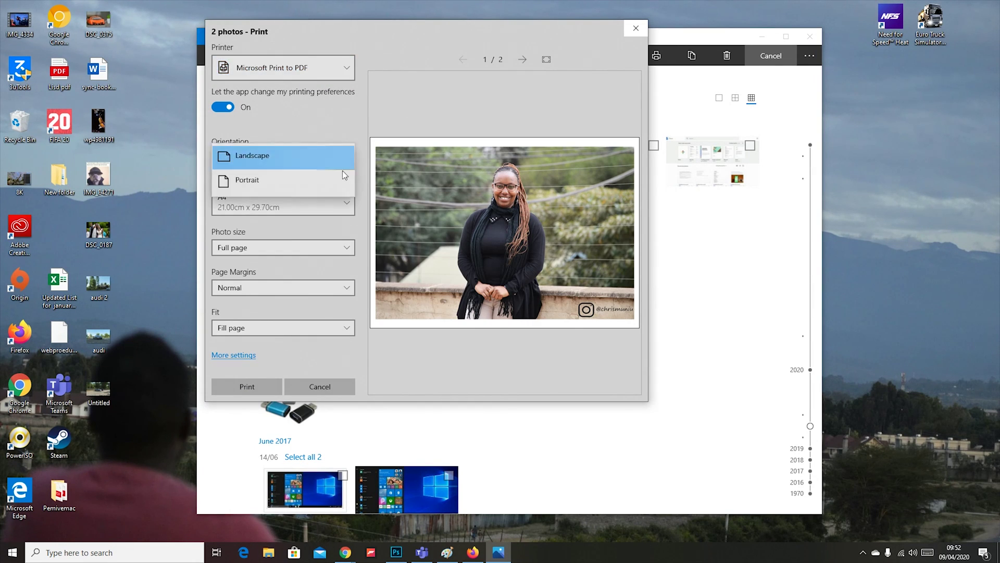
click(330, 183)
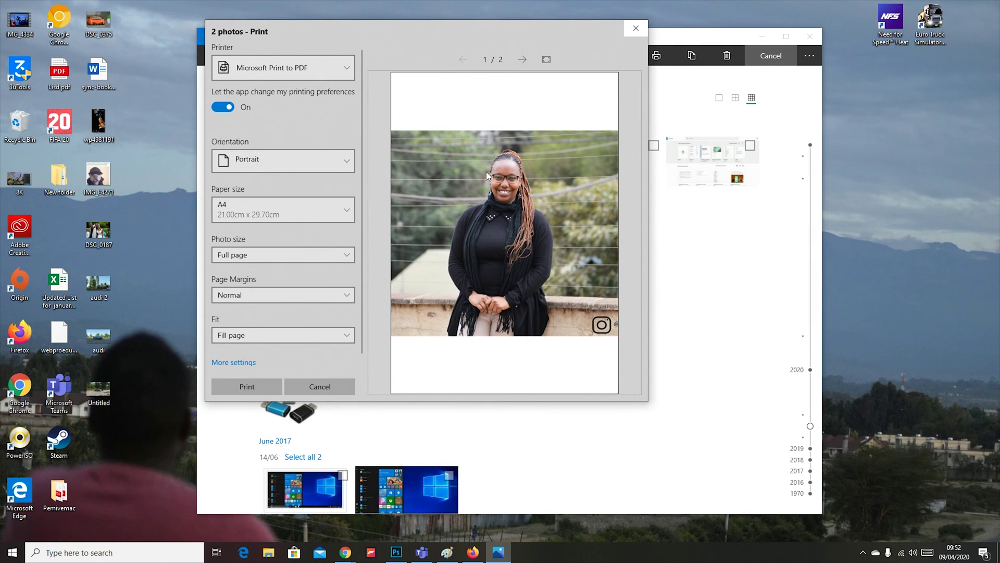
click(523, 59)
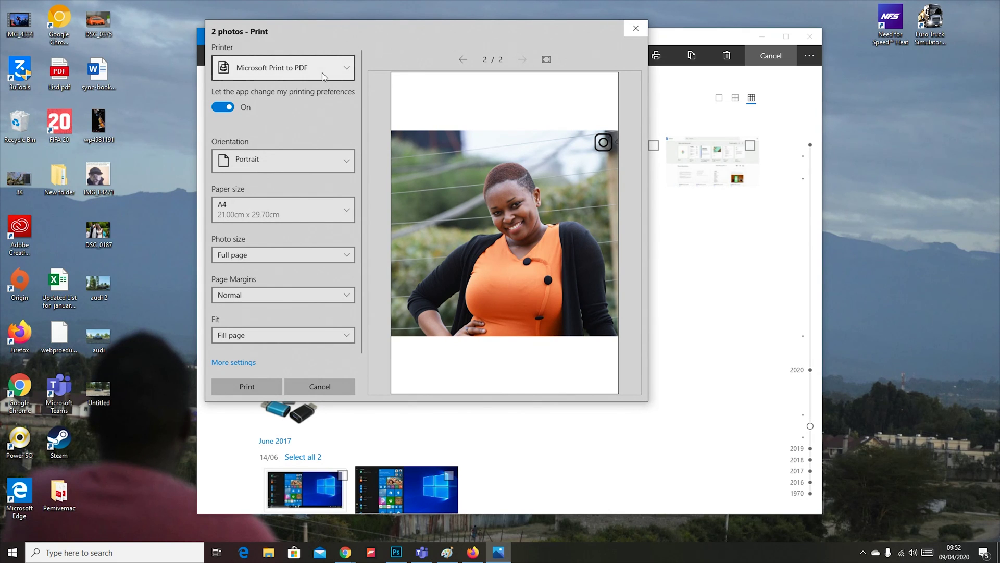
click(242, 386)
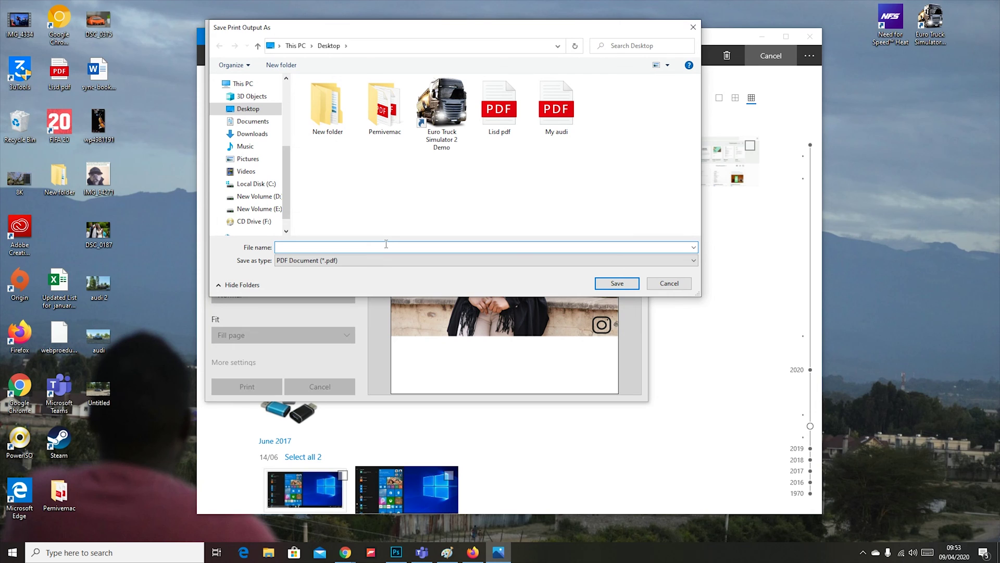
- Save the print output as 'N and B' on the Desktop
text(N and B)
click(617, 283)
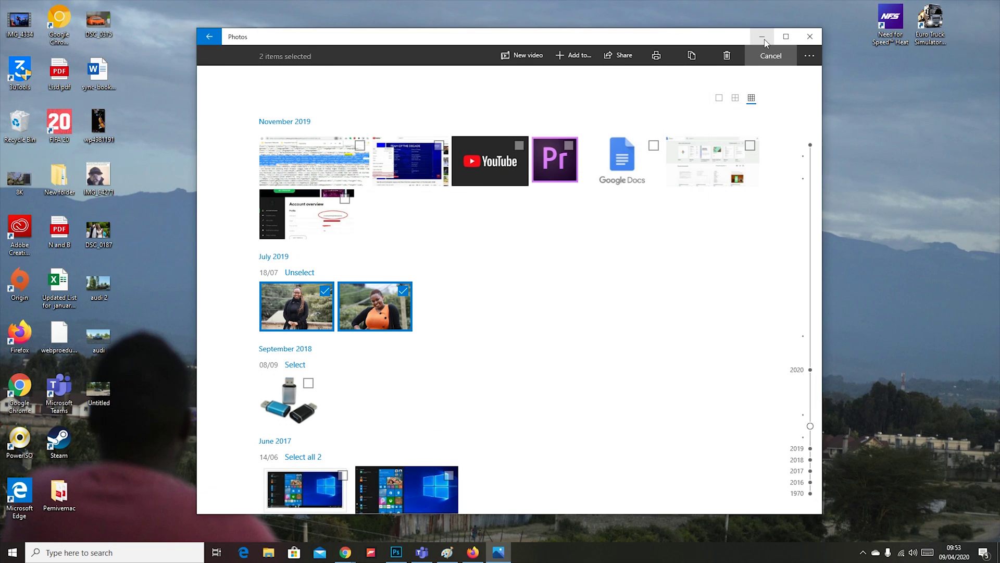
click(761, 36)
- Place N and B.pdf above My audi, open it in Edge and scroll through both pages
drag(65, 223, 421, 121)
double_click(420, 125)
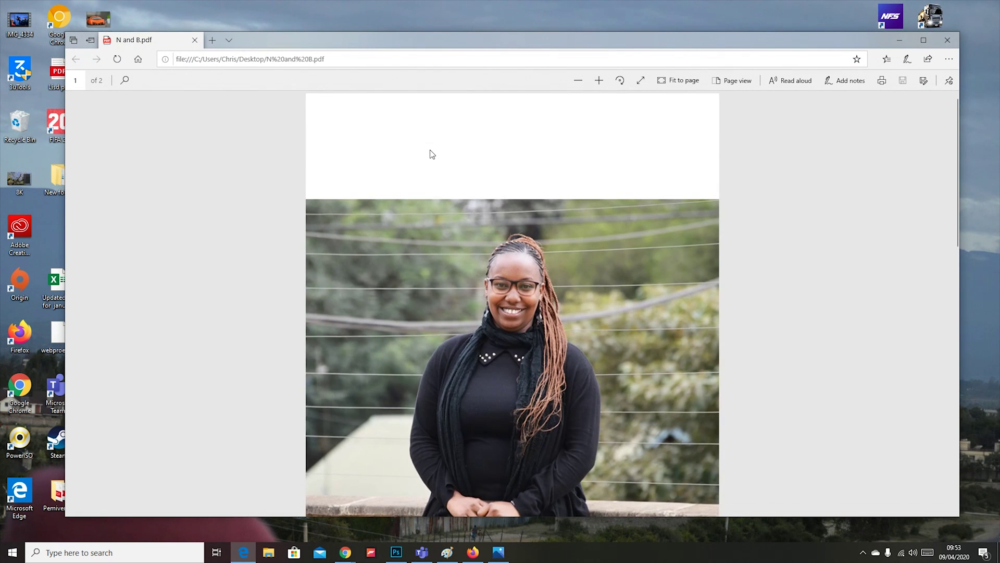
scroll(442, 191, down, 2)
scroll(442, 188, down, 8)
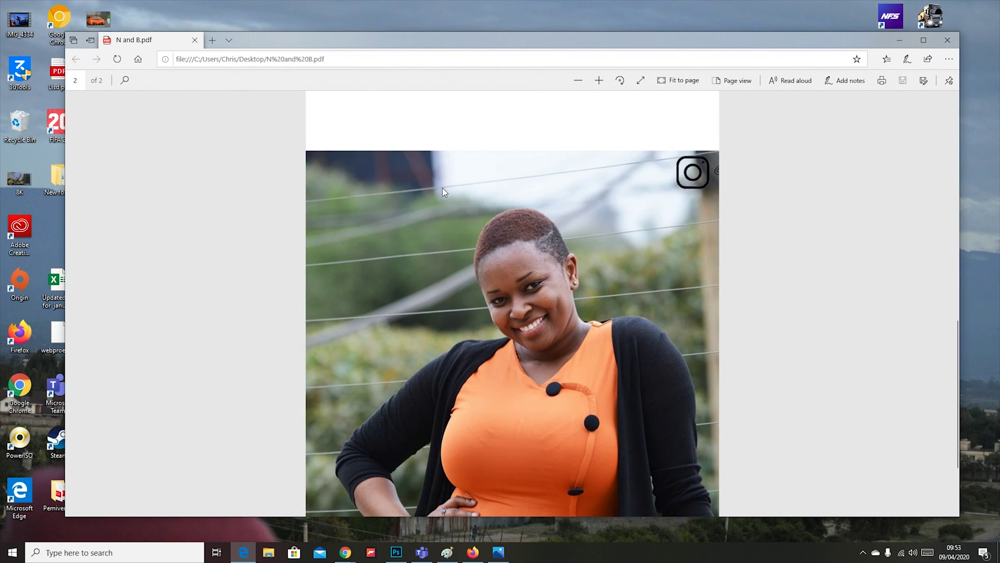
scroll(458, 189, up, 10)
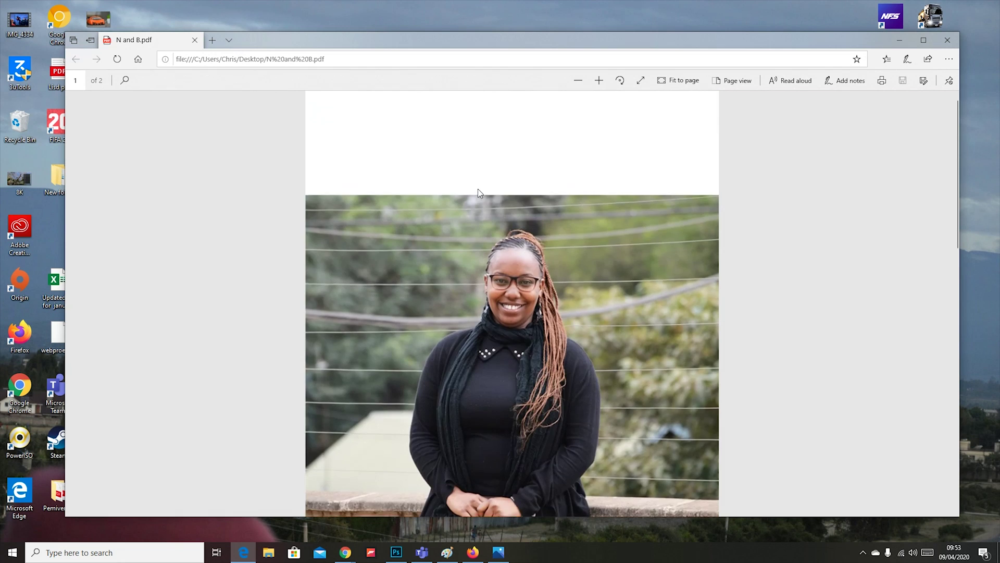
scroll(478, 189, down, 10)
scroll(510, 266, up, 5)
scroll(510, 268, up, 5)
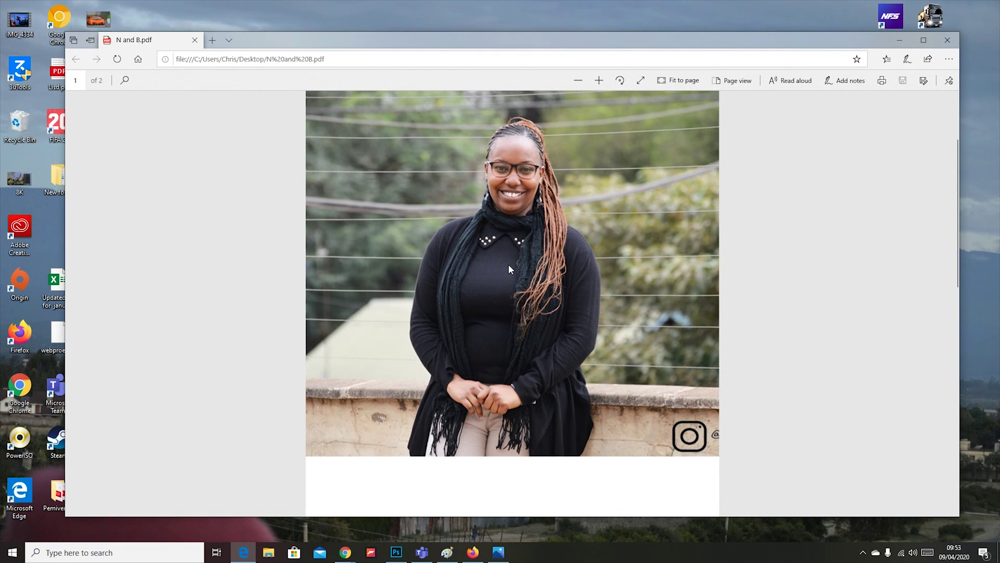
scroll(509, 269, up, 2)
scroll(521, 266, down, 12)
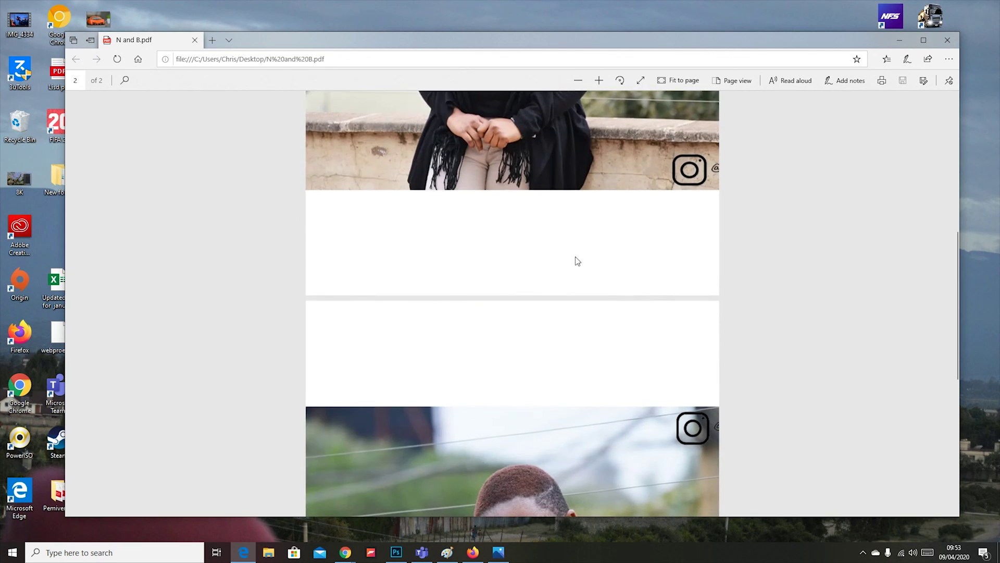
- Close Edge so the desktop shows the finished N and B PDF icon
click(948, 42)
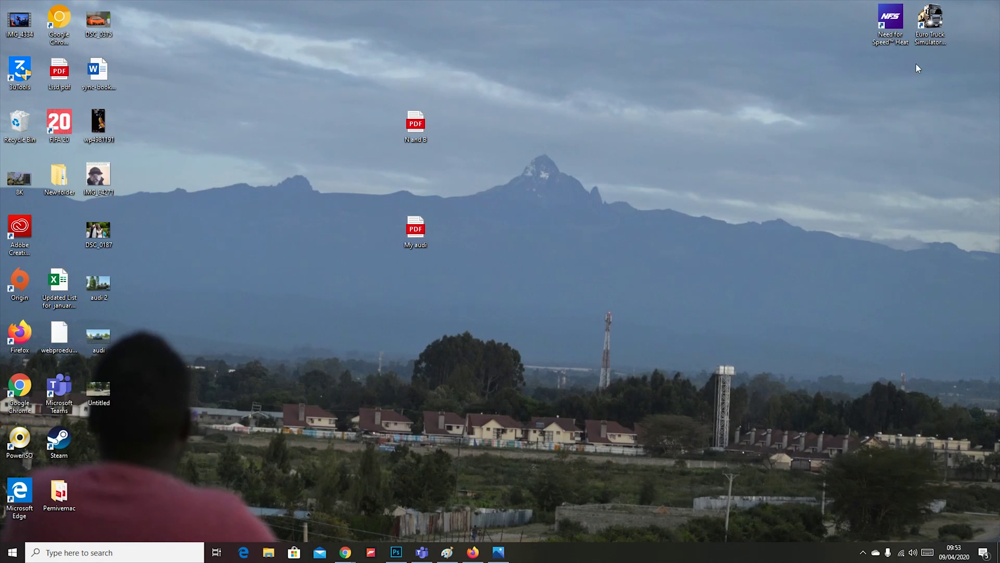